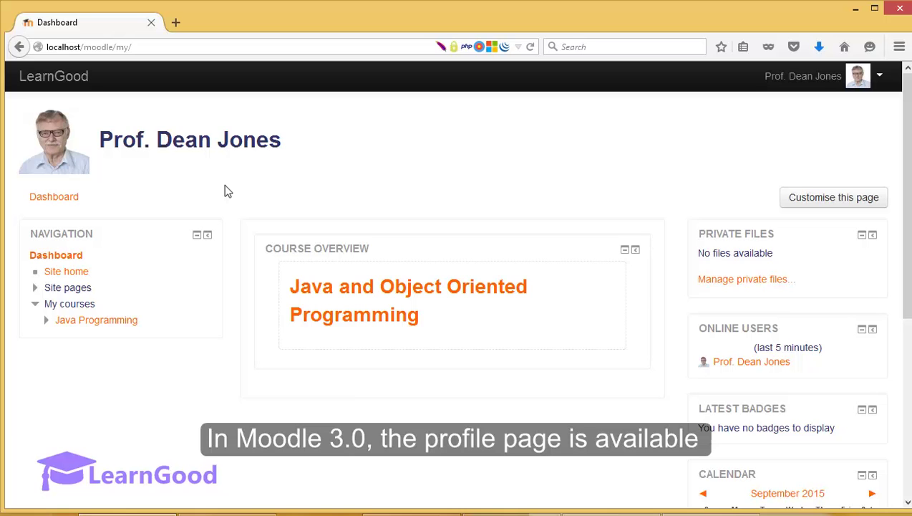
- Open the signed-in user's profile page and review its details, including the first and last access under Login activity
left_click(886, 81)
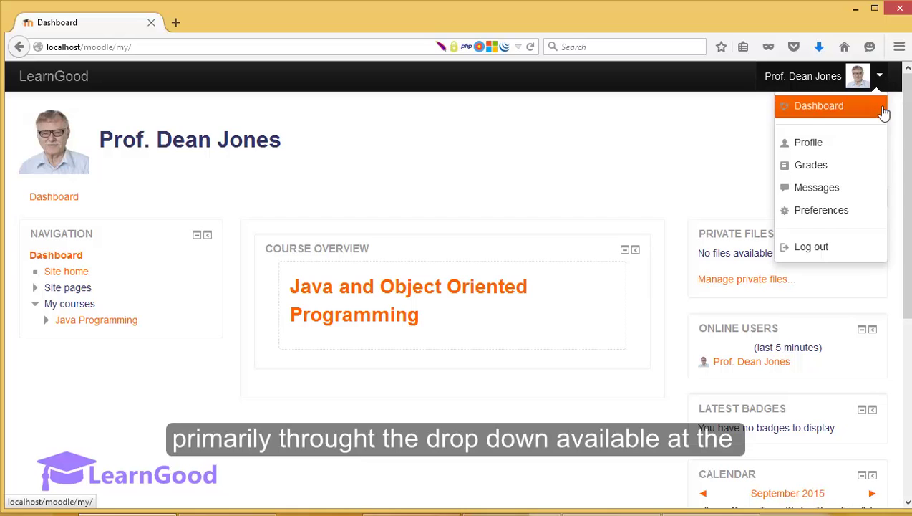
left_click(844, 146)
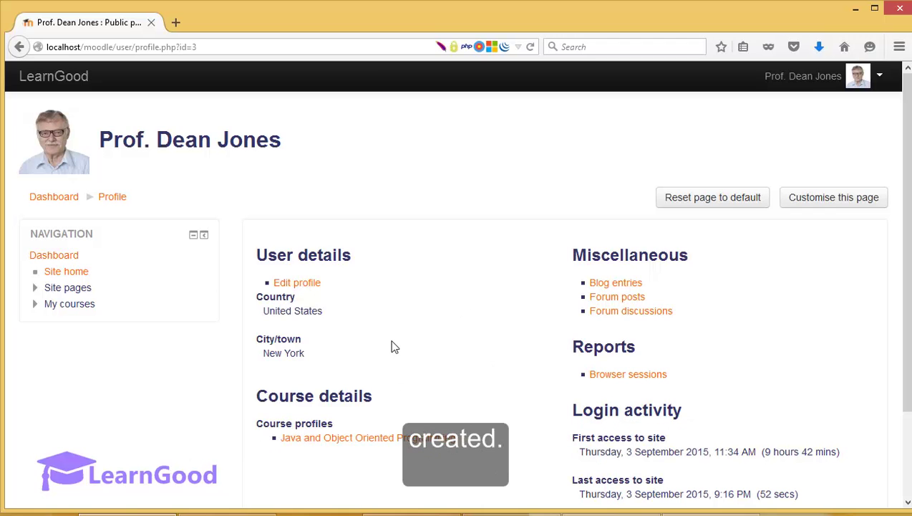
scroll(392, 349, "down", 2)
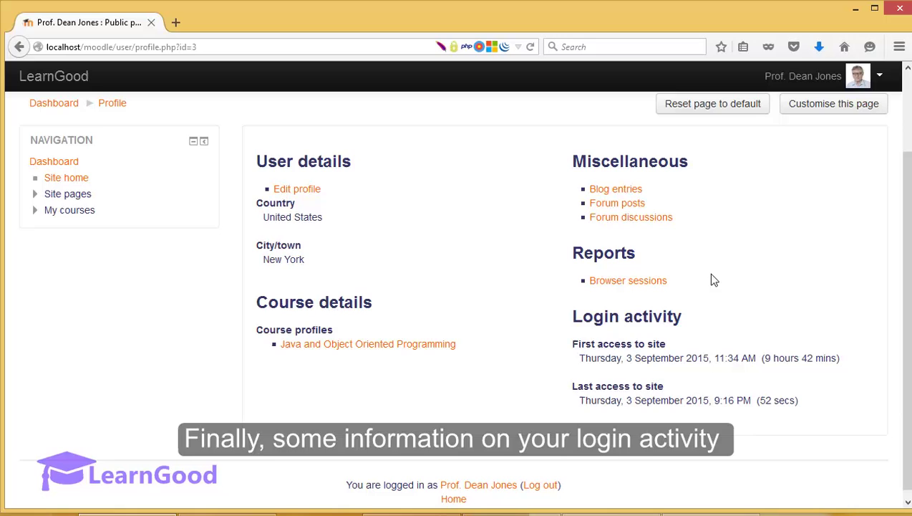
left_click_drag(571, 344, 814, 421)
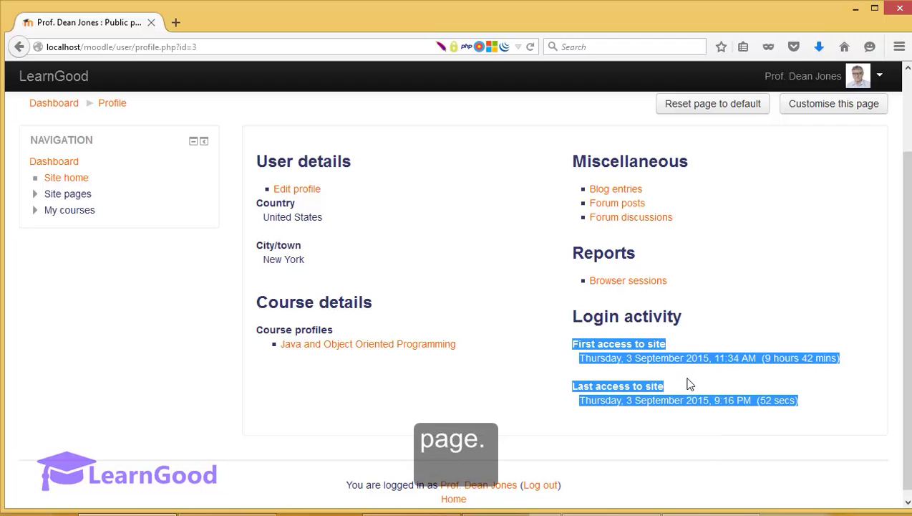
scroll(460, 387, "up", 3)
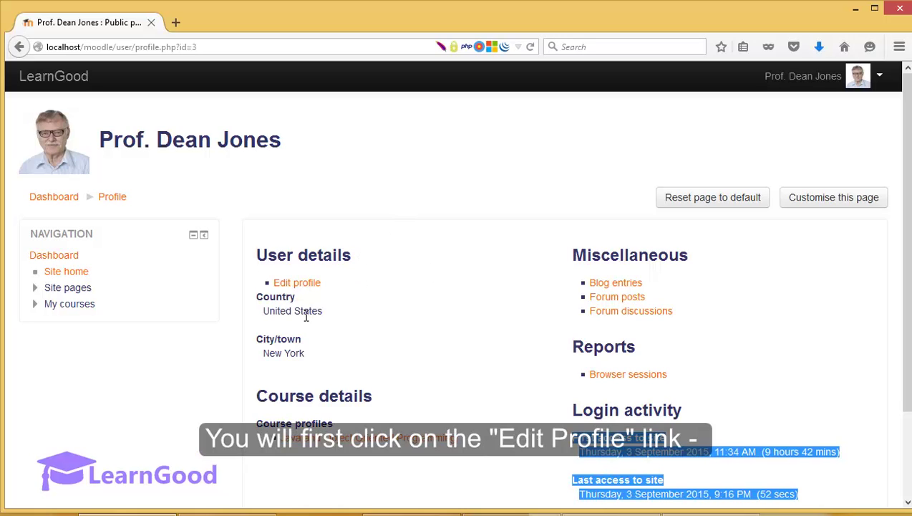
- Open the profile for editing and collapse the General section to see the form's section headings
left_click(323, 284)
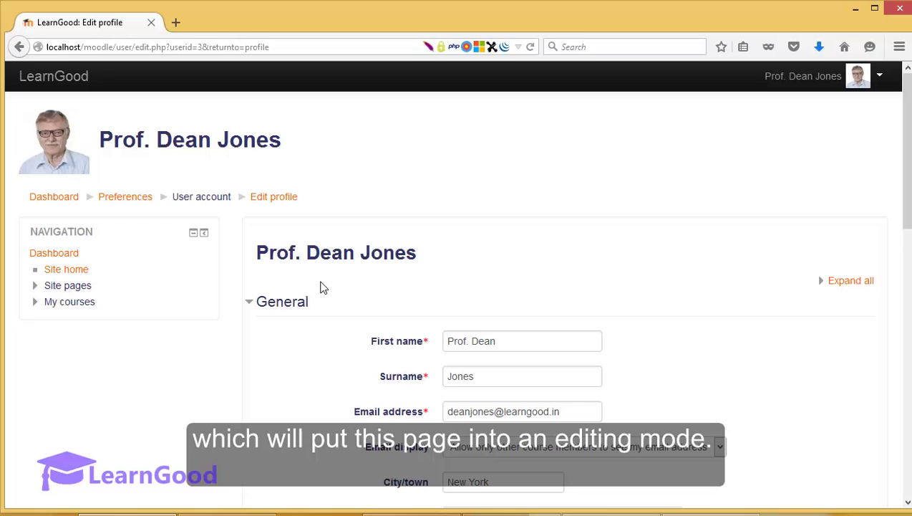
scroll(323, 287, "down", 3)
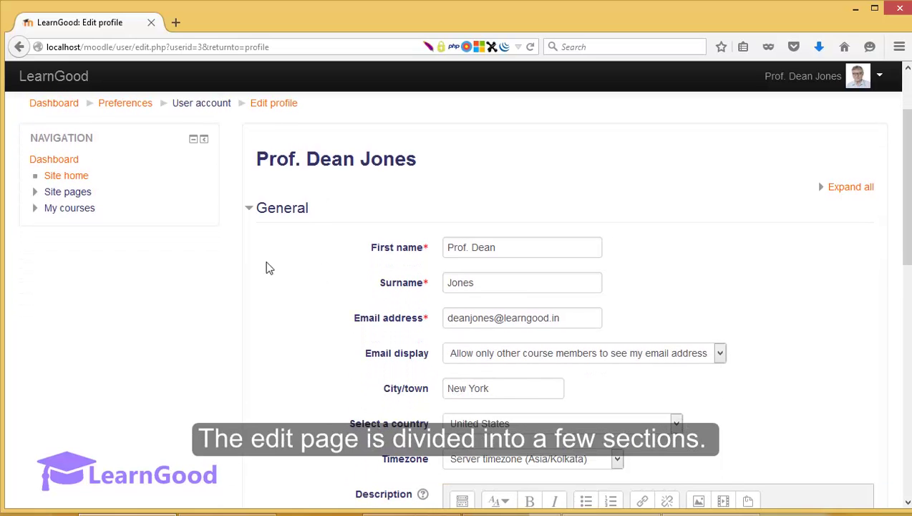
left_click(261, 208)
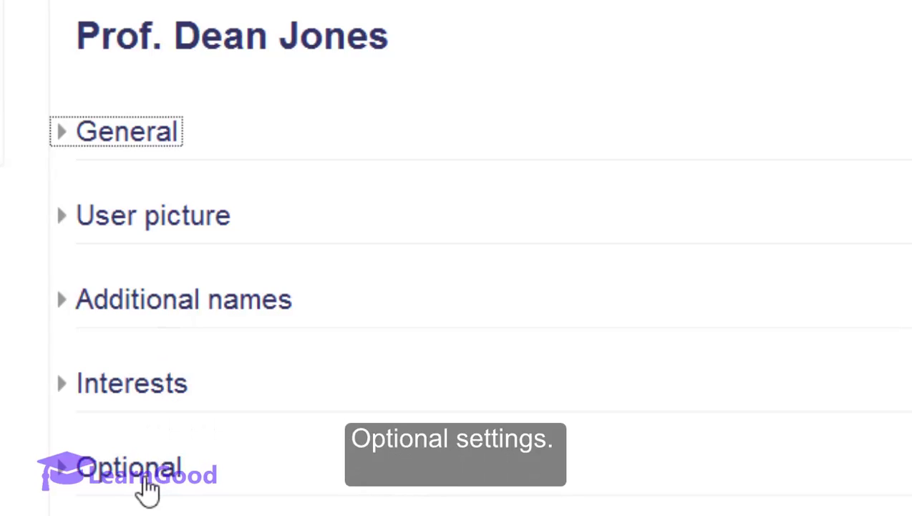
- Expand the General section and review its fields through to the end of the Description editor
left_click(153, 137)
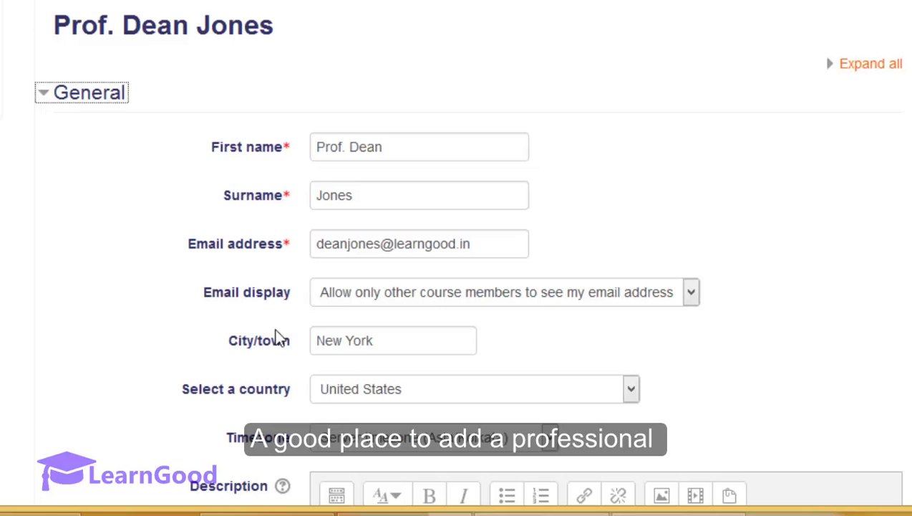
scroll(423, 295, "down", 3)
scroll(401, 300, "down", 3)
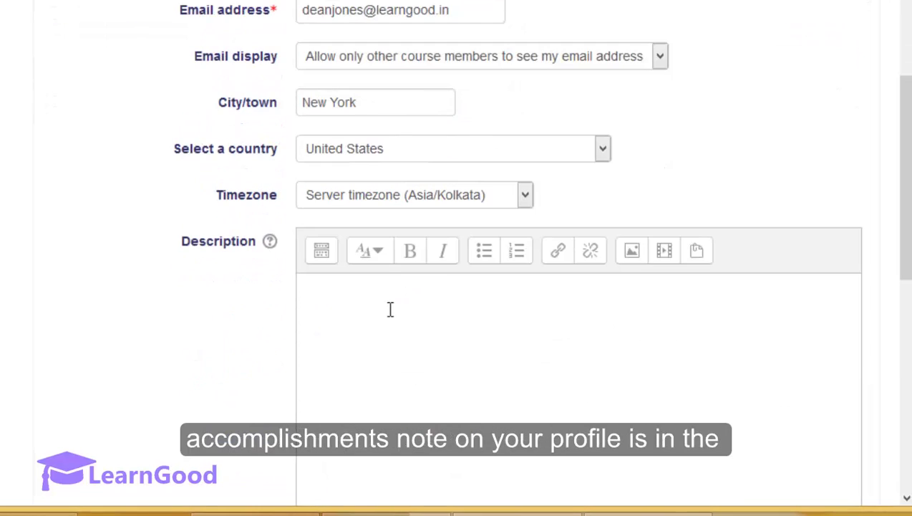
scroll(384, 308, "down", 1)
scroll(384, 309, "down", 3)
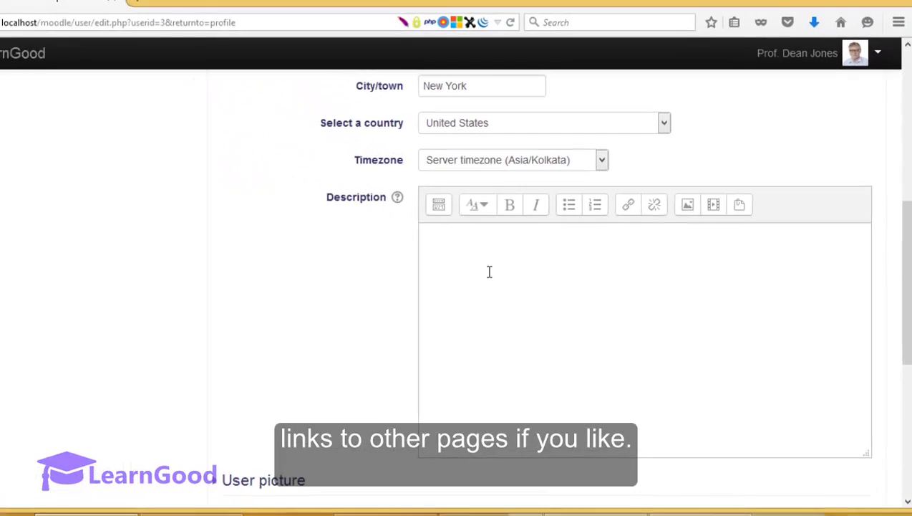
scroll(207, 290, "down", 3)
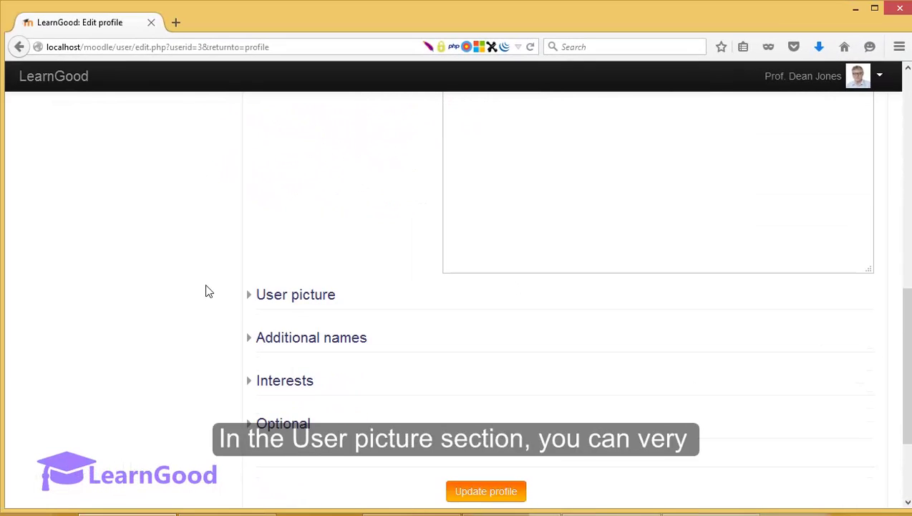
- Expand the User picture section and review the options for a new picture
left_click(293, 299)
scroll(295, 302, "down", 4)
scroll(296, 304, "down", 1)
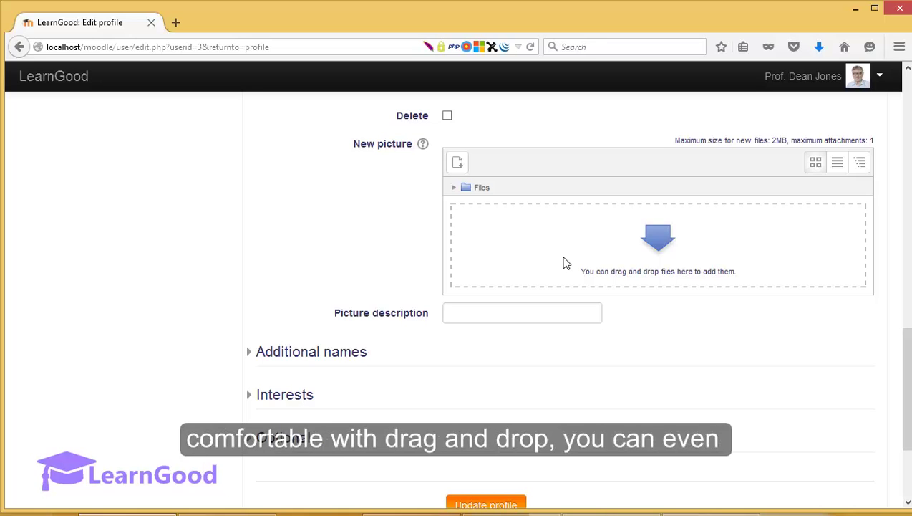
- Look at the Upload a file option in the New picture file picker, close it without adding a file, and view the current picture
left_click(619, 248)
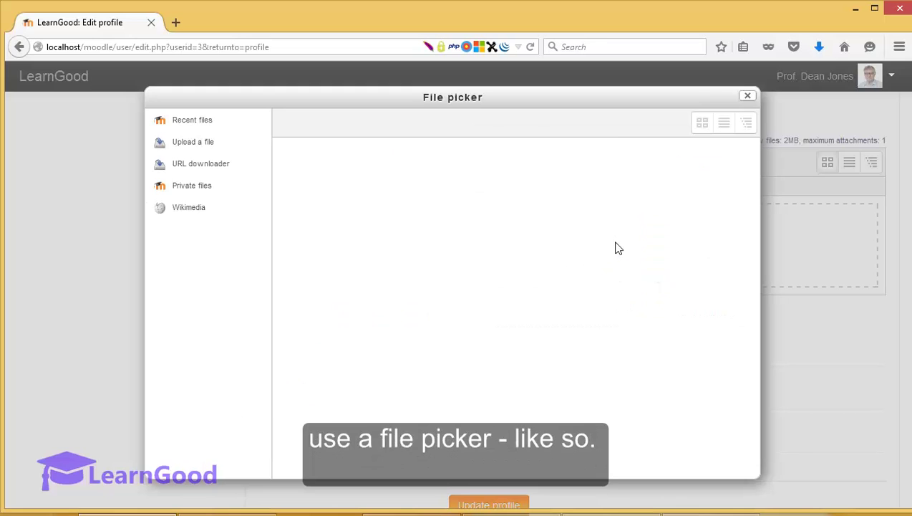
left_click(202, 152)
left_click(491, 199)
key("Escape")
left_click(744, 98)
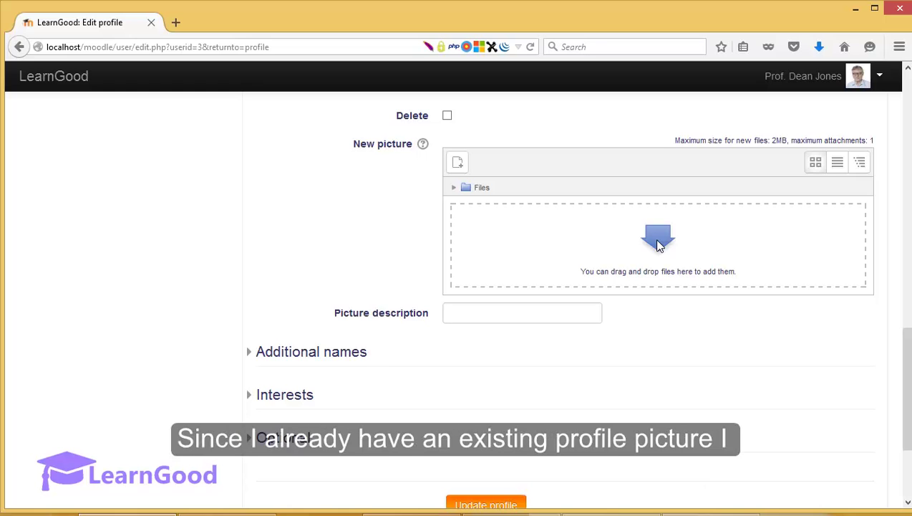
scroll(659, 244, "up", 2)
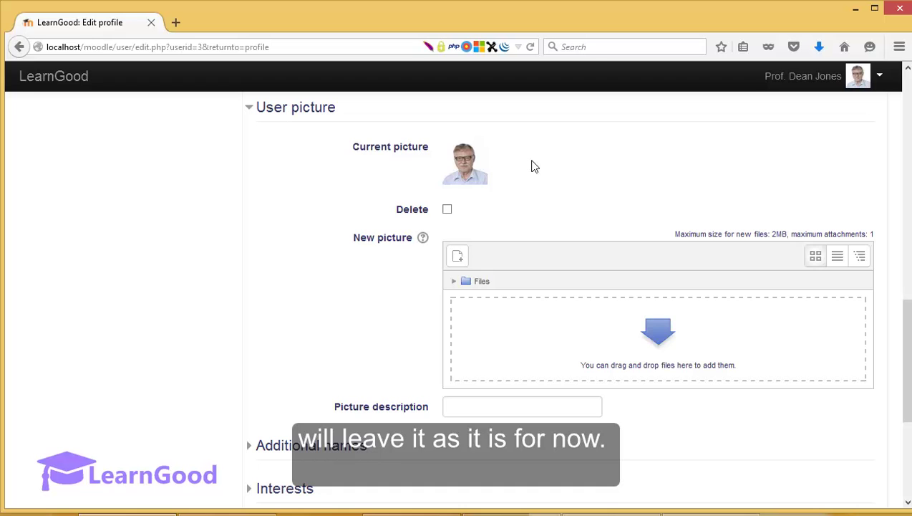
- Expand the Additional names section, review its phonetic, middle and alternate name fields, and collapse it again
scroll(534, 165, "down", 5)
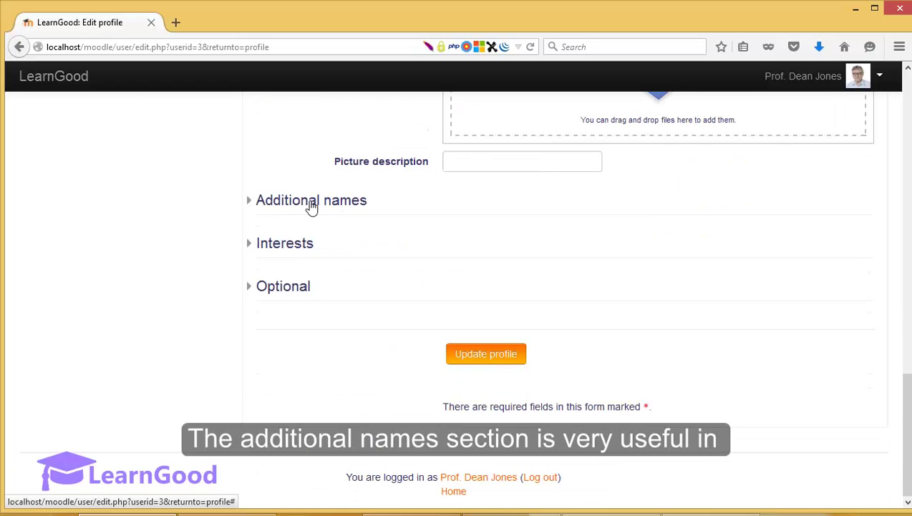
left_click(311, 204)
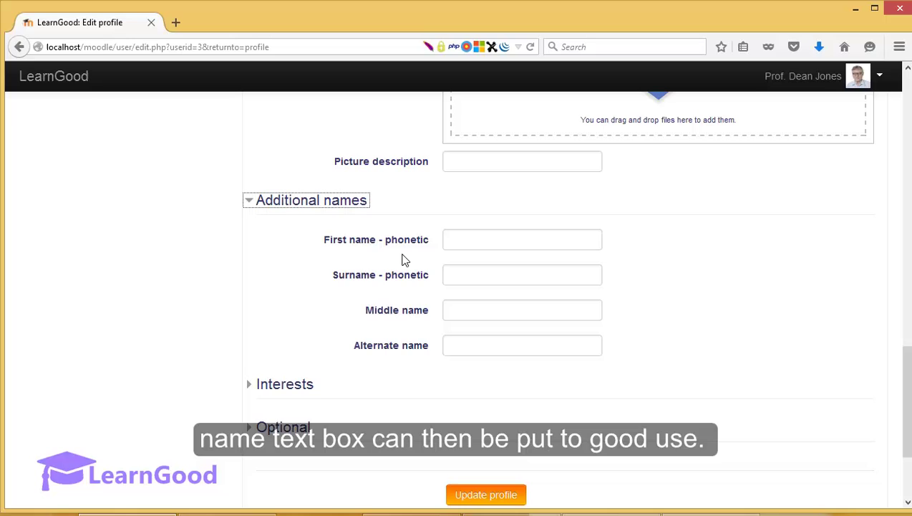
left_click(513, 242)
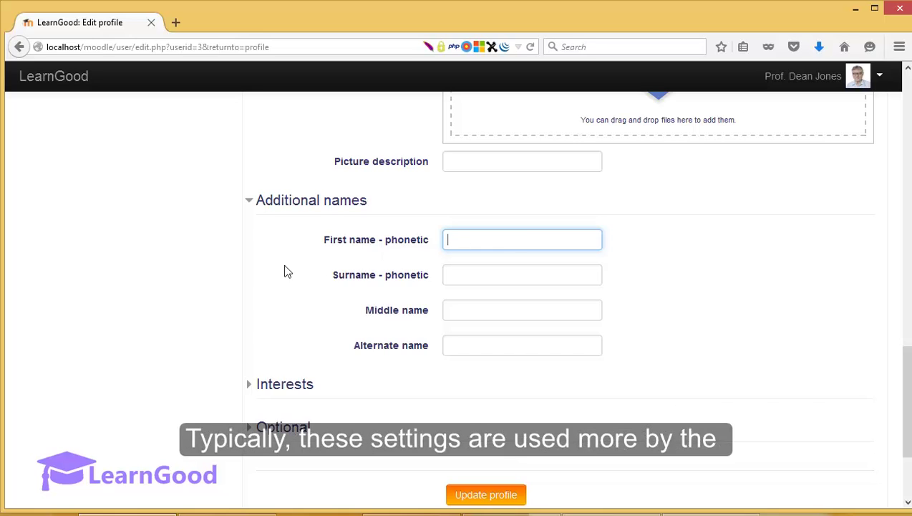
left_click(335, 205)
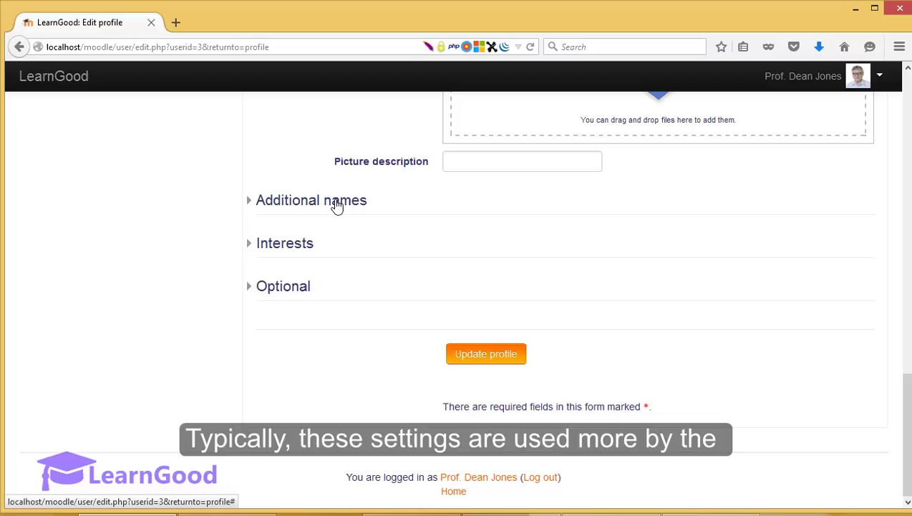
- Expand the Interests section and place the cursor in the List of interests box
left_click(308, 245)
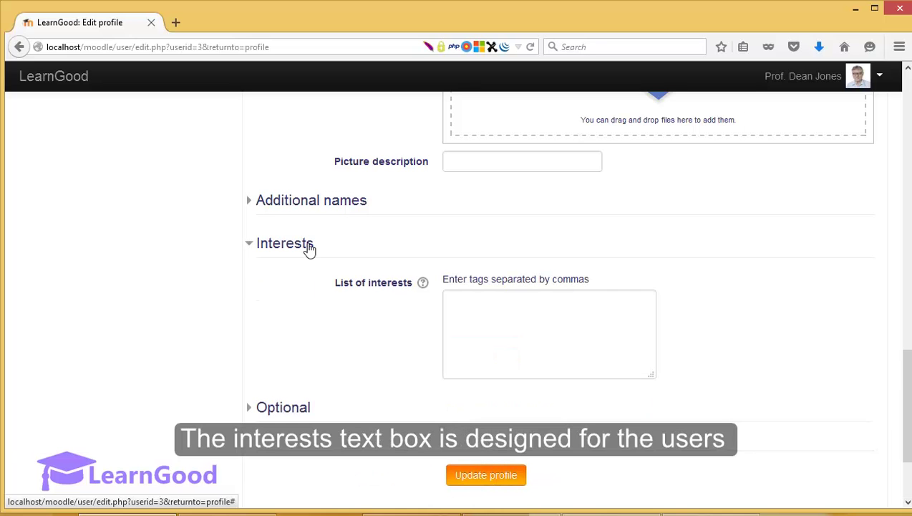
scroll(308, 248, "down", 3)
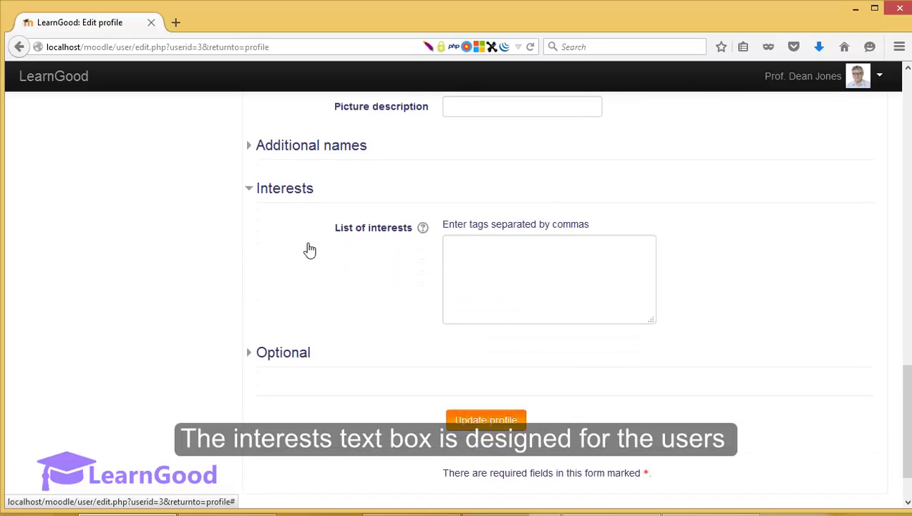
left_click(498, 278)
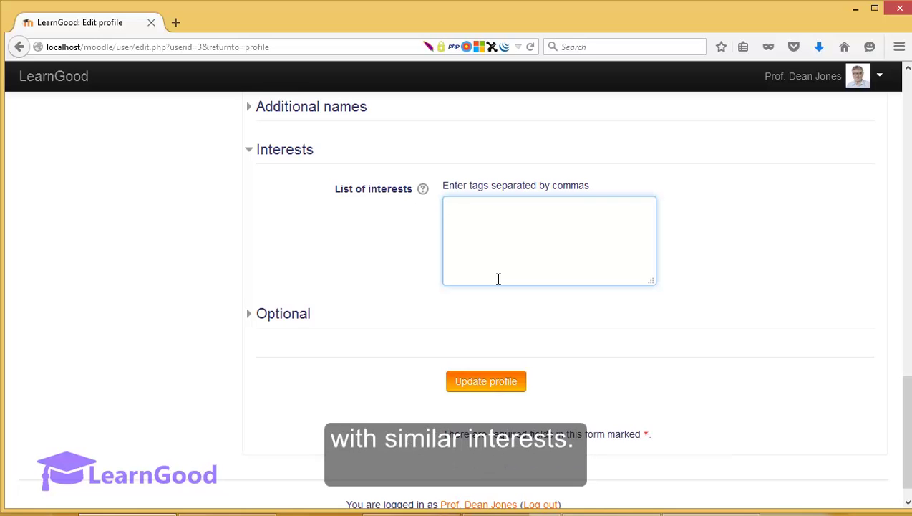
- Expand the Optional section, review its contact and institution fields, and save the profile
left_click(304, 322)
scroll(304, 322, "down", 3)
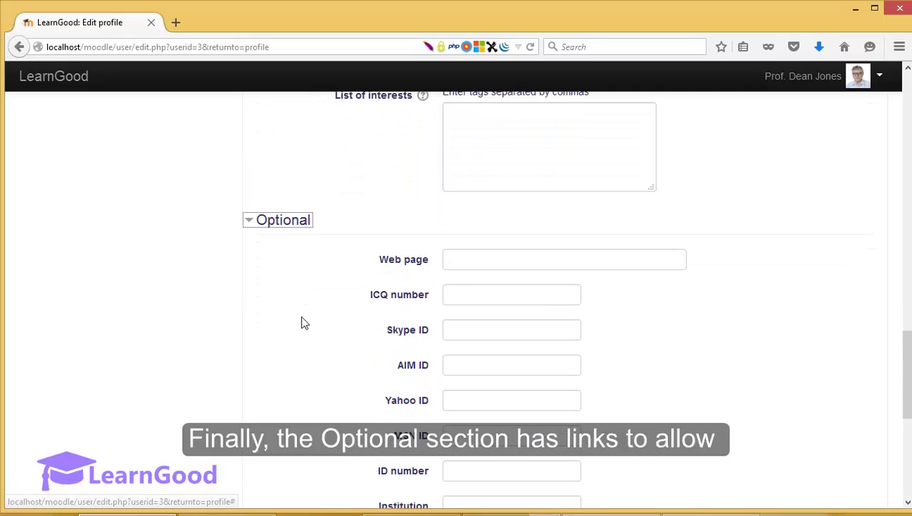
scroll(302, 322, "down", 3)
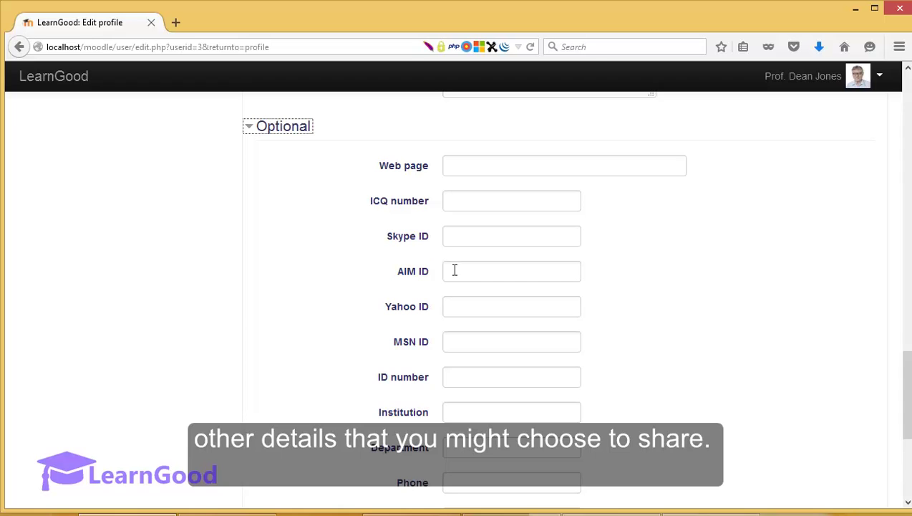
scroll(454, 271, "down", 3)
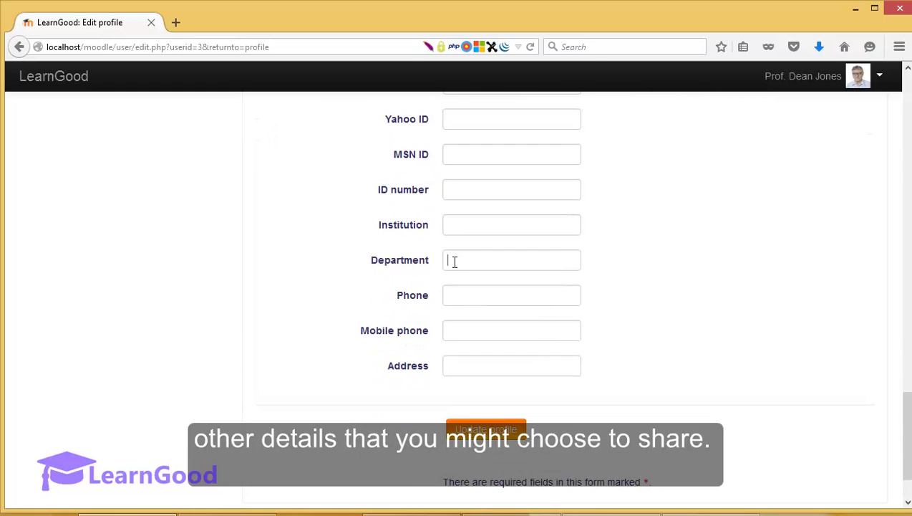
left_click(454, 261)
key("Tab")
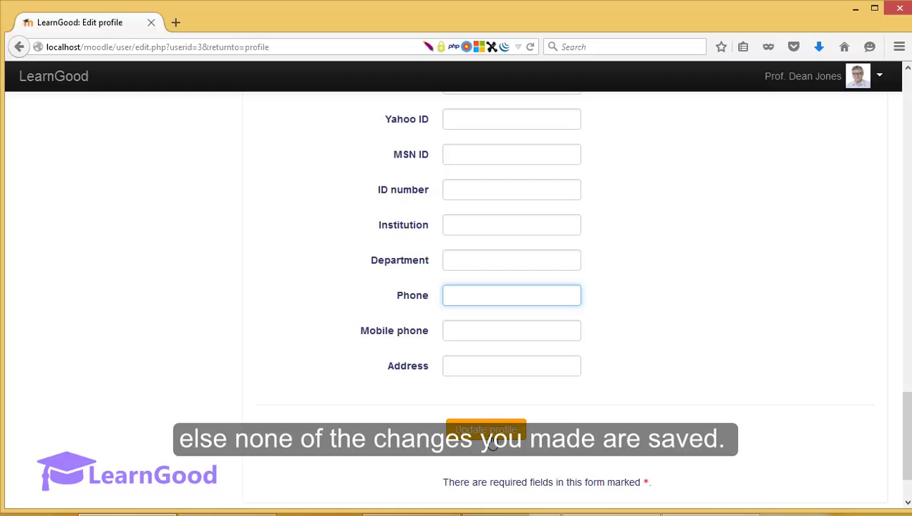
left_click(491, 434)
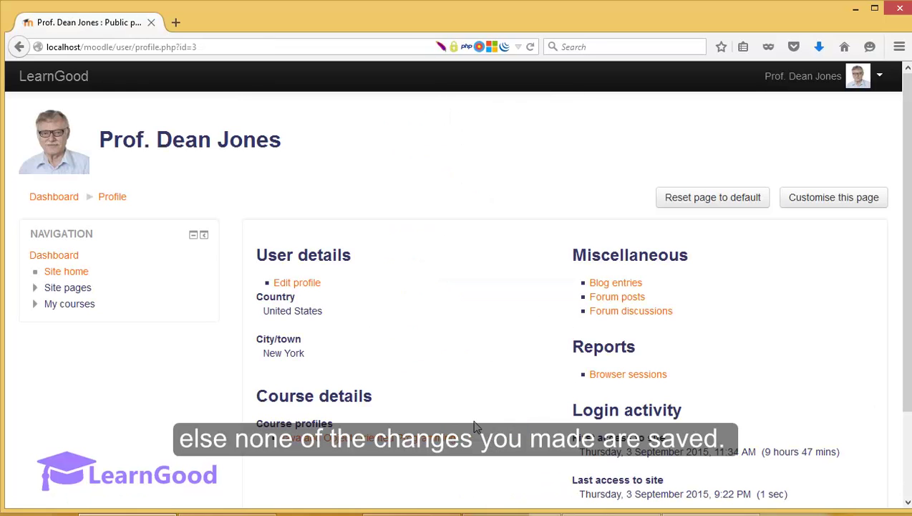